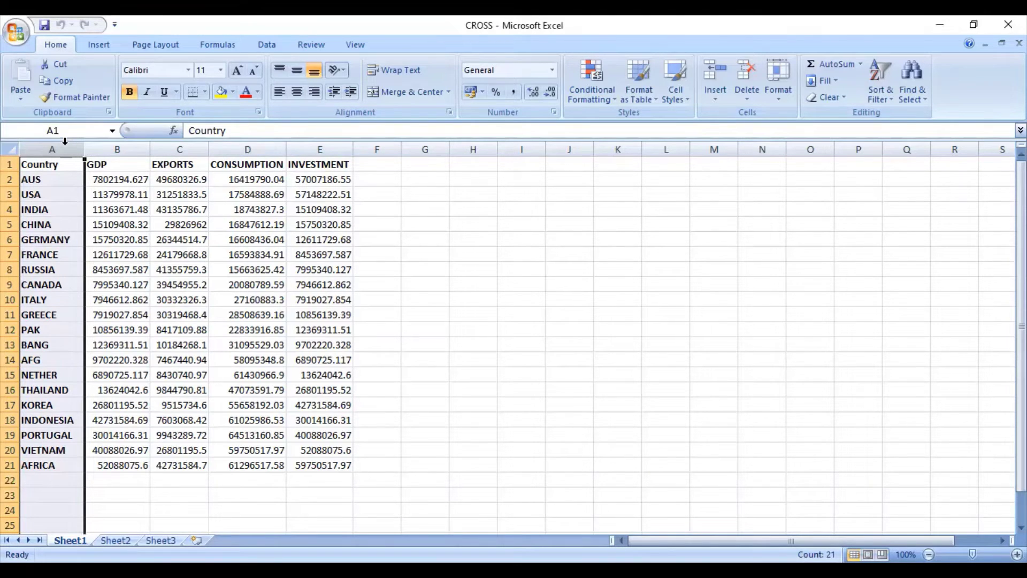
- In Excel, select the GDP and EXPORTS columns and their data values
click(124, 148)
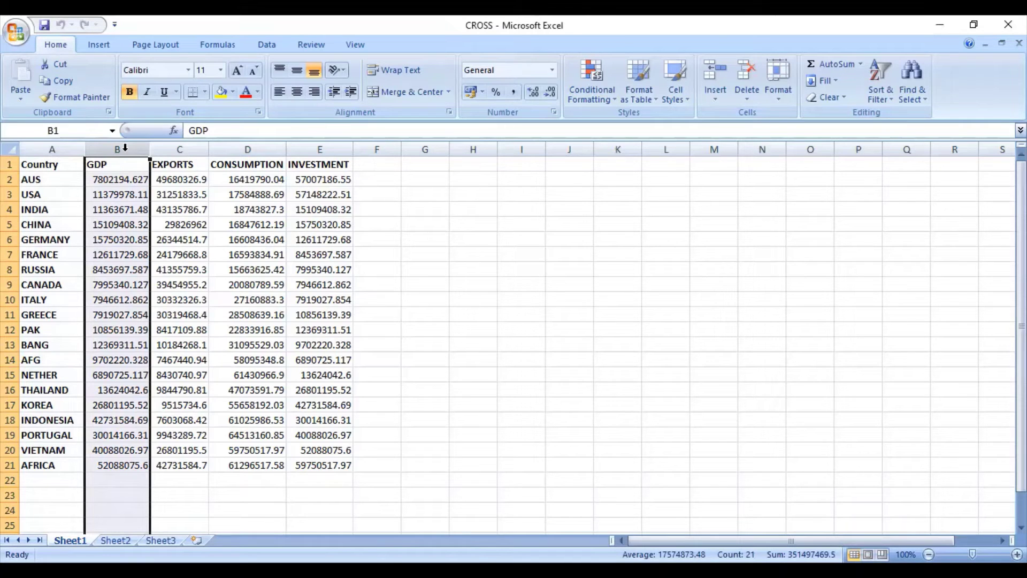
click(118, 179)
key(shift+Down)
key(shift+Down)
key(shift+Down)
key(shift+Down)
key(shift+Down)
key(shift+Down)
key(shift+Down)
key(shift+Down)
key(shift+Down)
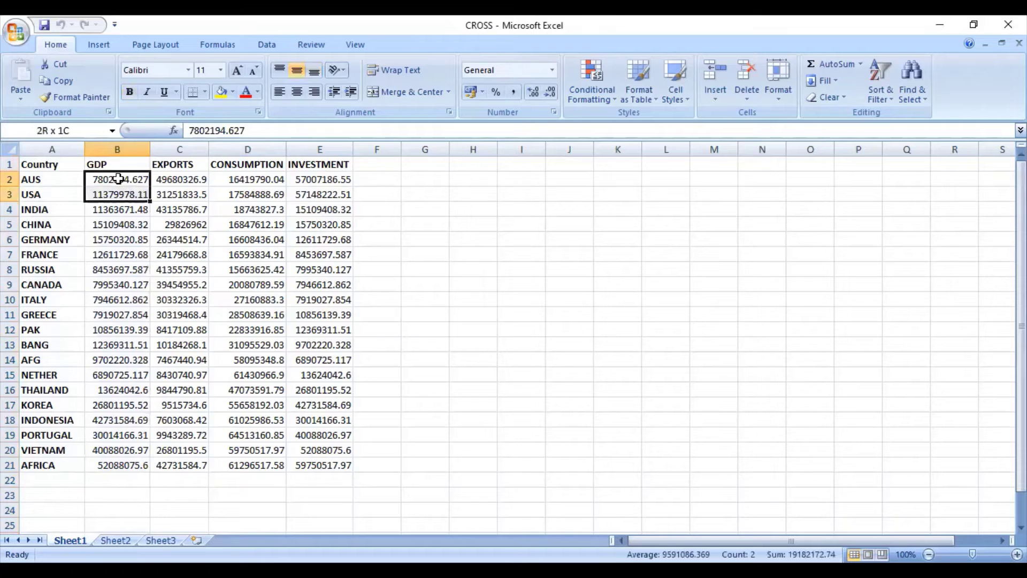
key(shift+Down)
key(shift+Down)
key(shift+Down)
key(shift+Down)
key(shift+Down)
key(shift+Down)
key(shift+Down)
key(shift+Down)
key(shift+Down)
key(shift+Down)
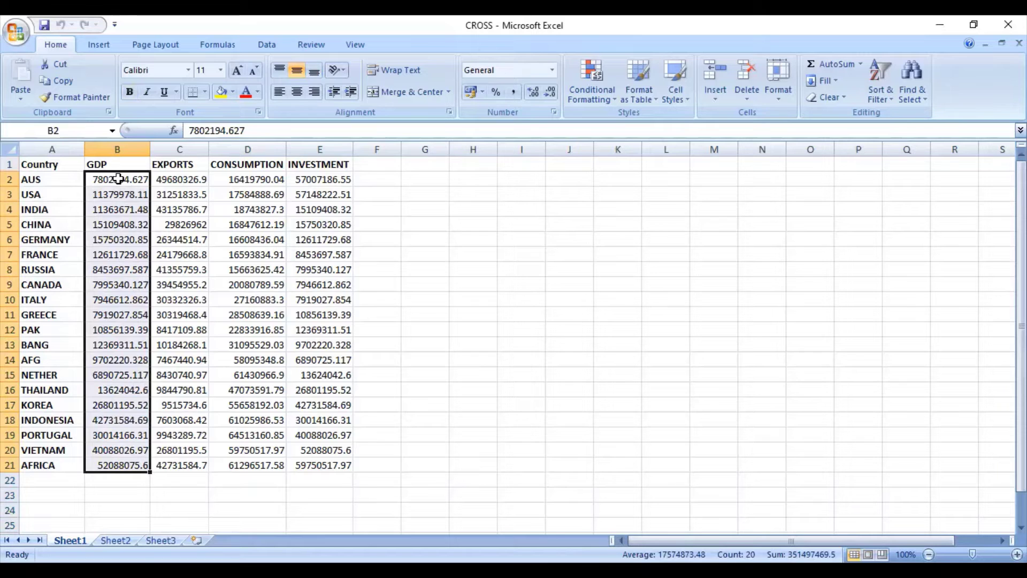
click(180, 140)
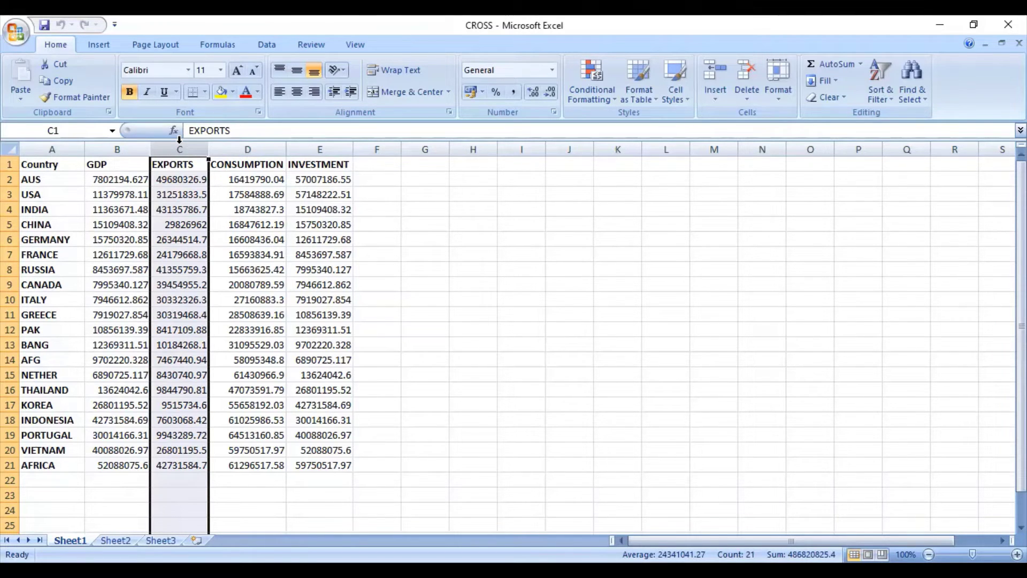
drag(180, 177, 191, 181)
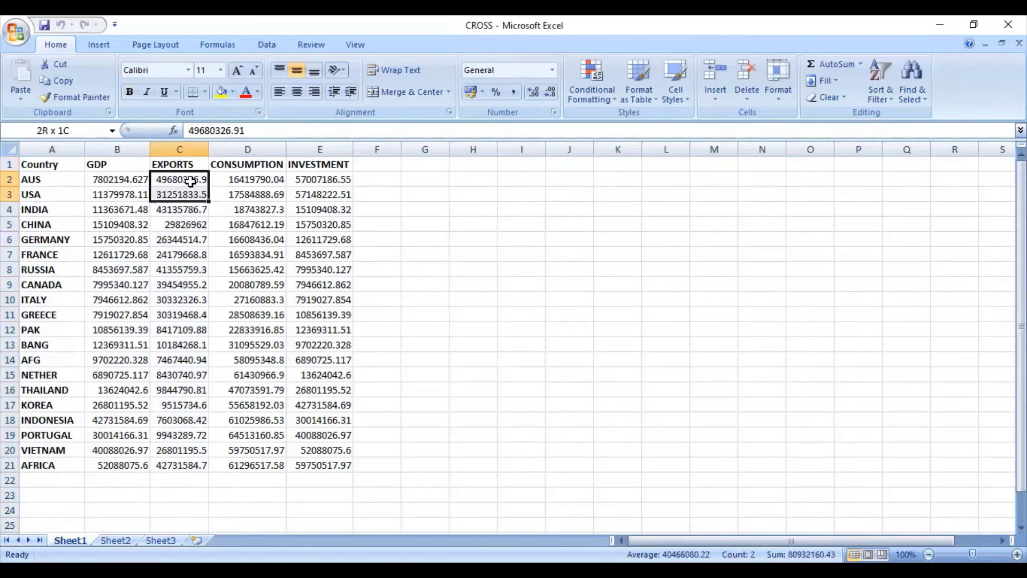
key(shift+Down)
key(shift+Down)
key(shift+Down)
key(shift+Down)
key(shift+Down)
key(shift+Down)
key(shift+Down)
key(shift+Down)
key(shift+Down)
key(shift+Down)
key(shift+Down)
key(shift+Down)
key(shift+Down)
key(shift+Down)
key(shift+Down)
key(shift+Down)
key(shift+Down)
key(shift+Down)
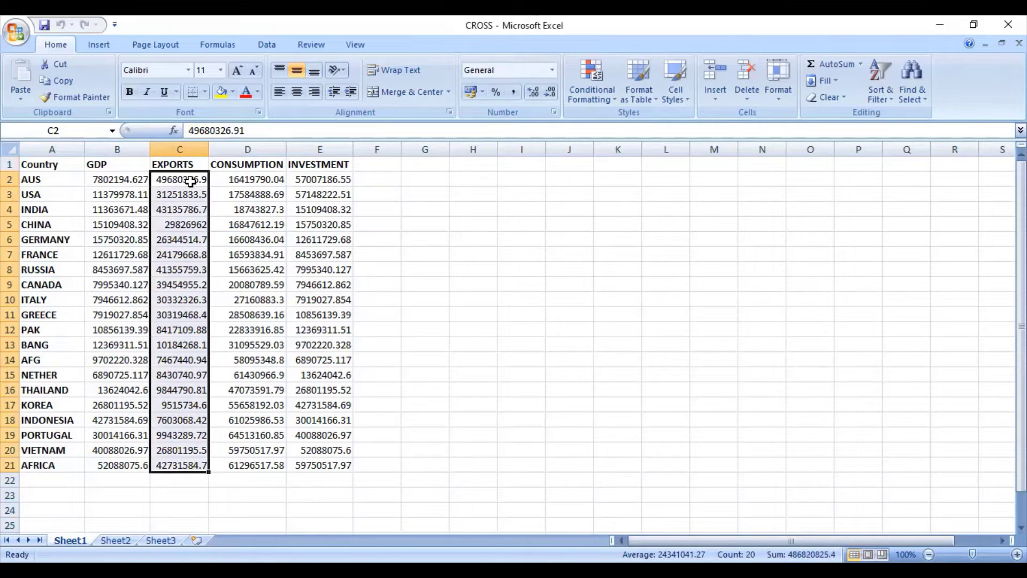
- Select the CONSUMPTION values and the INVESTMENT column in the Excel sheet
click(249, 181)
key(shift+Down)
key(shift+Down)
key(shift+Down)
key(shift+Down)
key(shift+Down)
key(shift+Down)
key(shift+Down)
key(shift+Down)
key(shift+Down)
key(shift+Down)
key(shift+Down)
key(shift+Down)
key(shift+Down)
key(shift+Down)
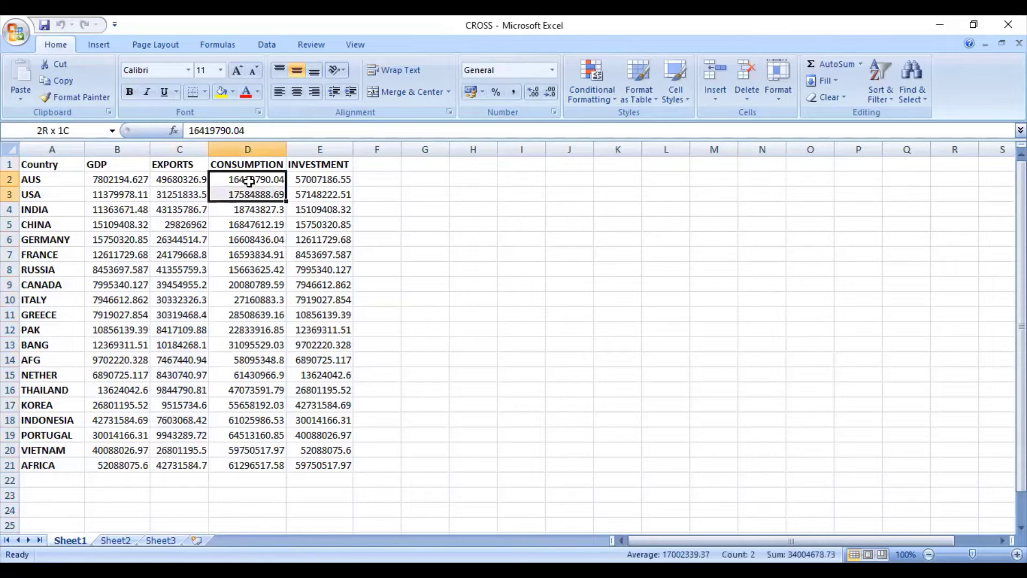
key(shift+Down)
key(shift+Down)
key(shift+Down)
key(shift+Down)
key(shift+Down)
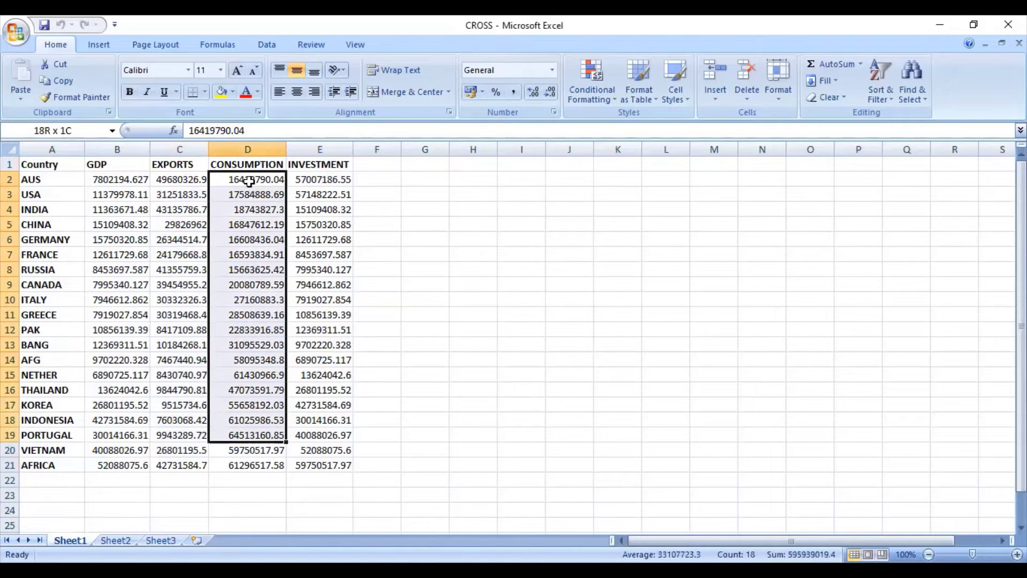
click(303, 180)
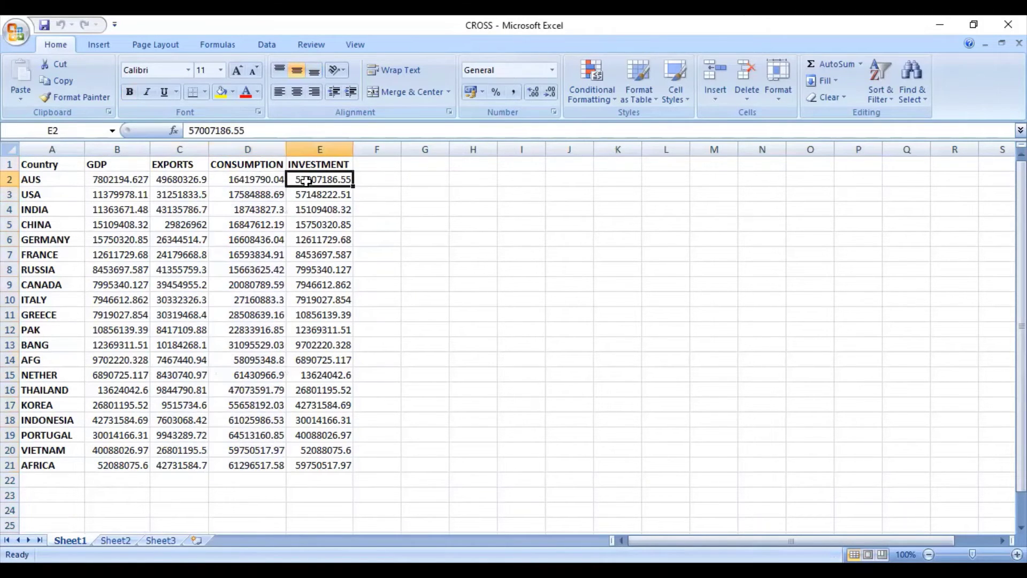
click(330, 148)
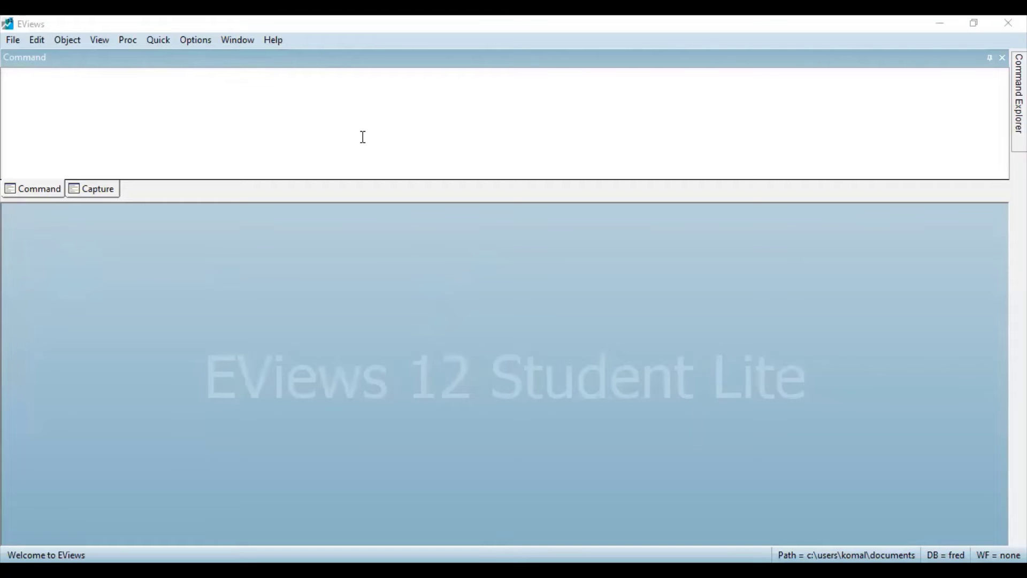
- Open the CROSS workbook from the Desktop as a foreign-data workfile
click(14, 41)
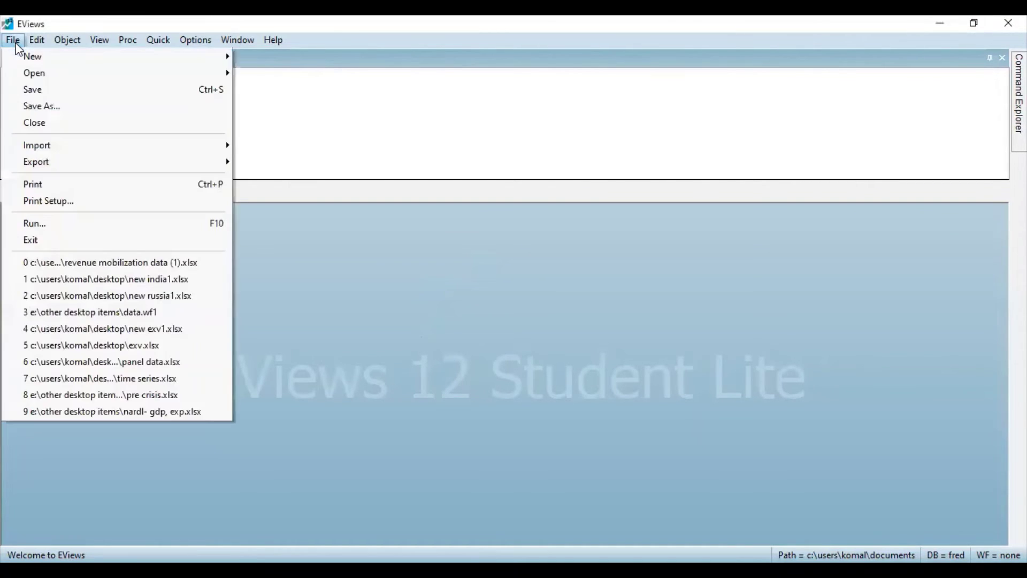
mouse_move(36, 77)
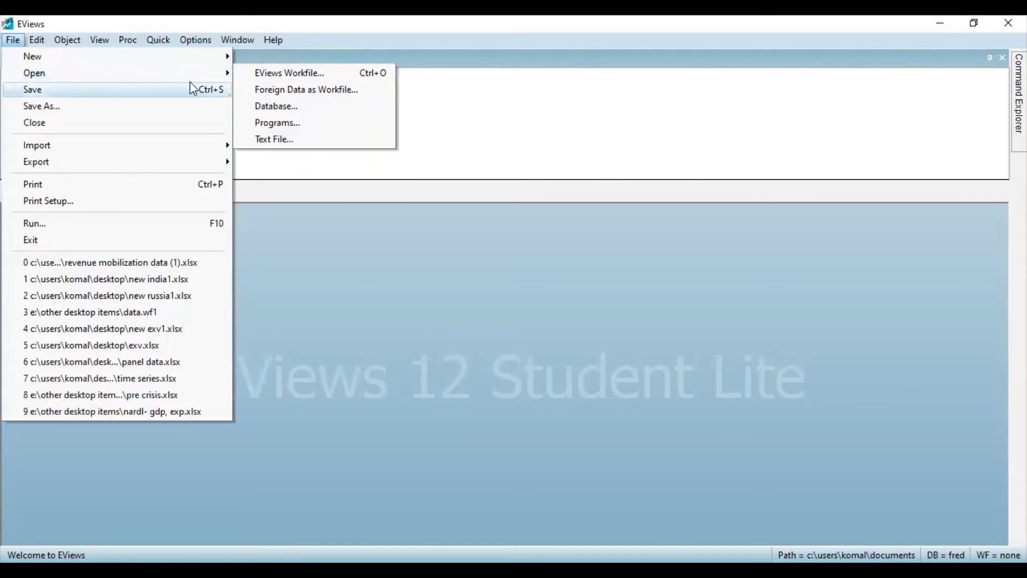
click(258, 92)
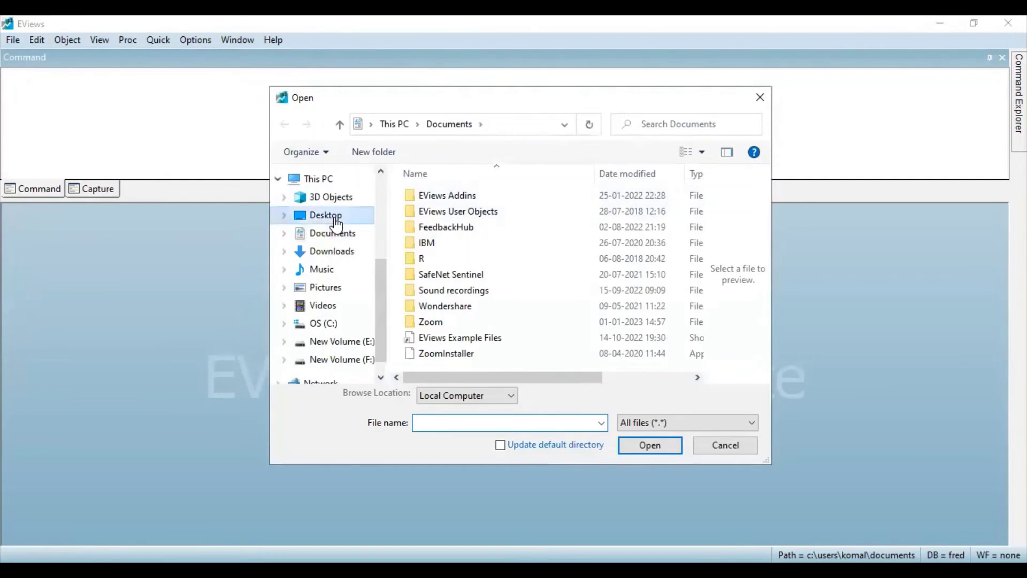
click(334, 219)
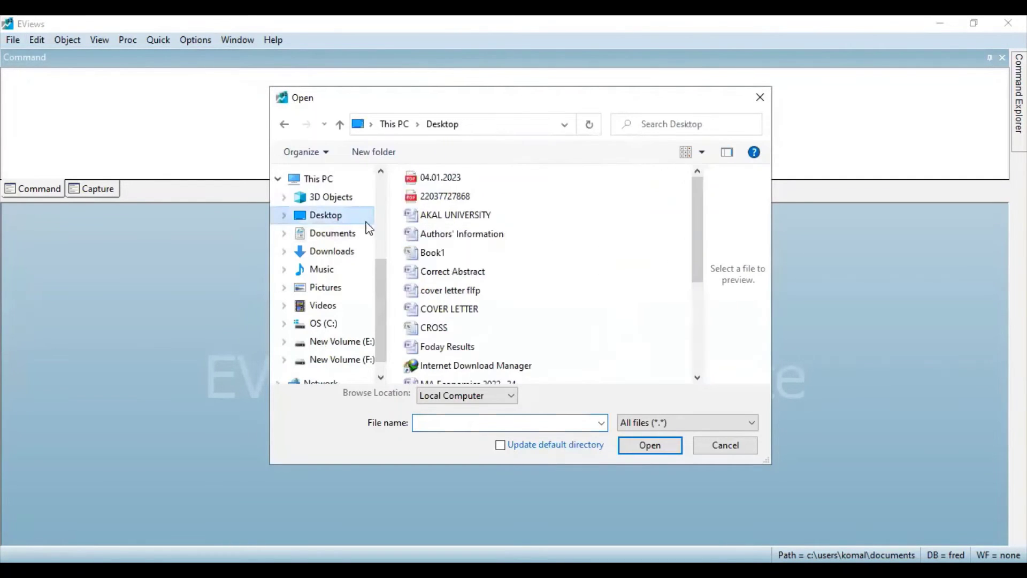
click(436, 327)
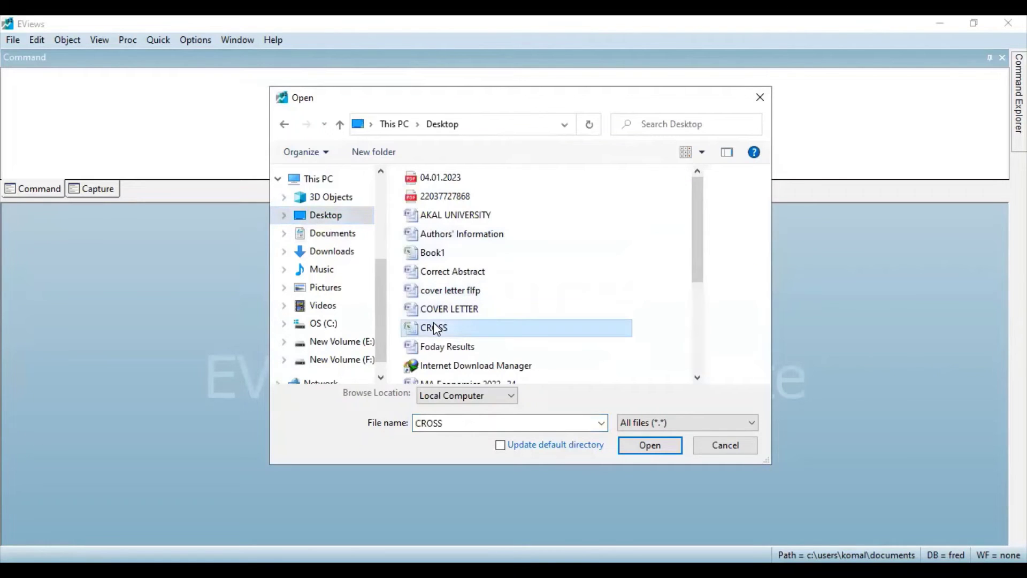
click(648, 446)
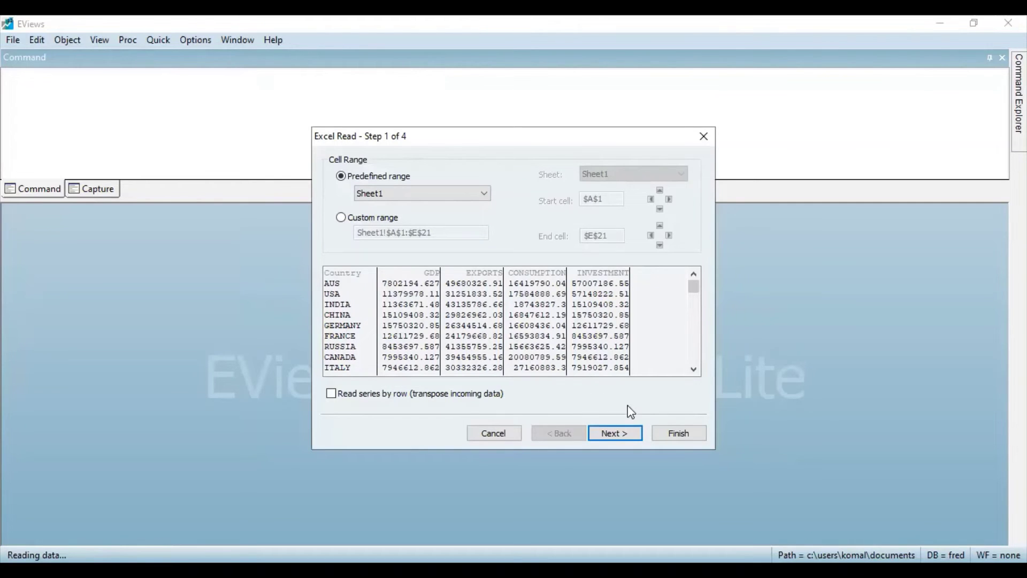
- Keep the default range, header and column settings, choose Undated with ID series, finish without linking
click(615, 433)
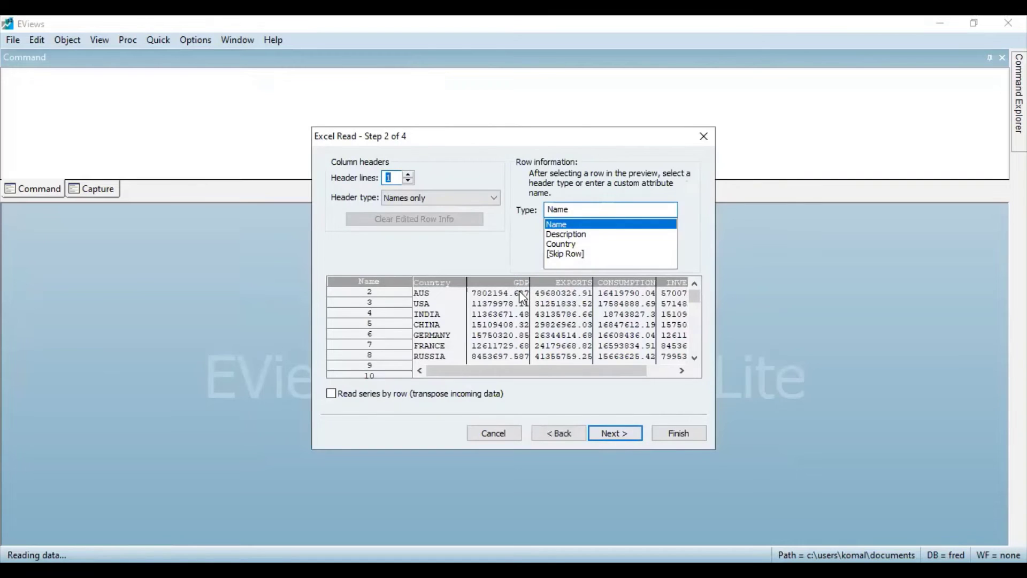
click(615, 435)
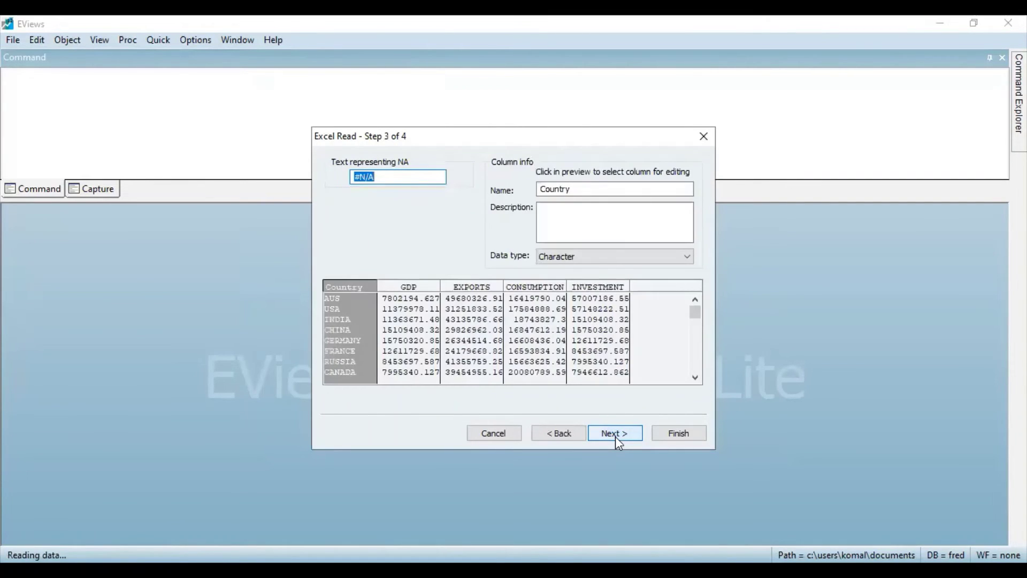
click(616, 437)
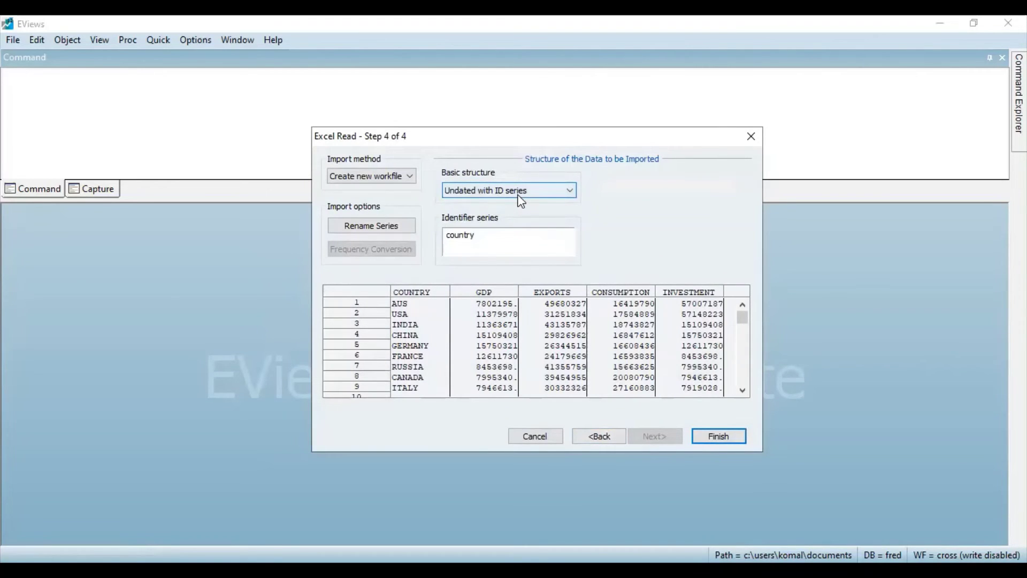
click(520, 194)
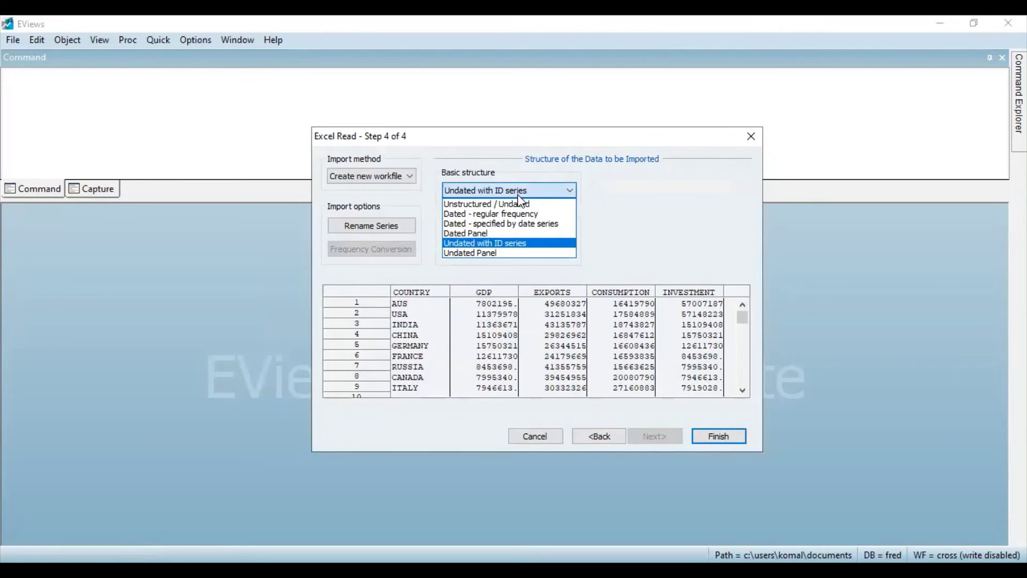
click(507, 246)
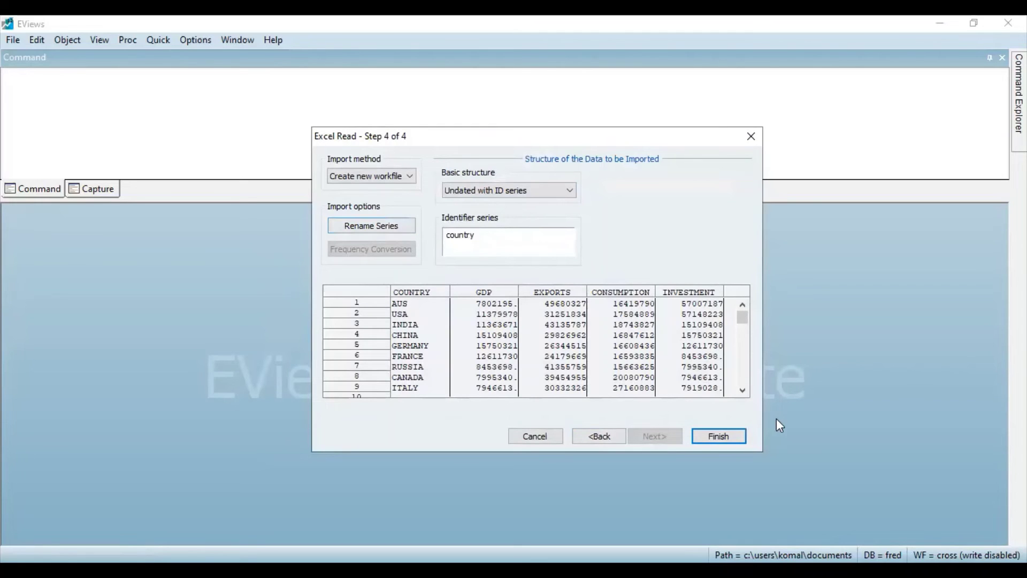
click(717, 437)
click(543, 322)
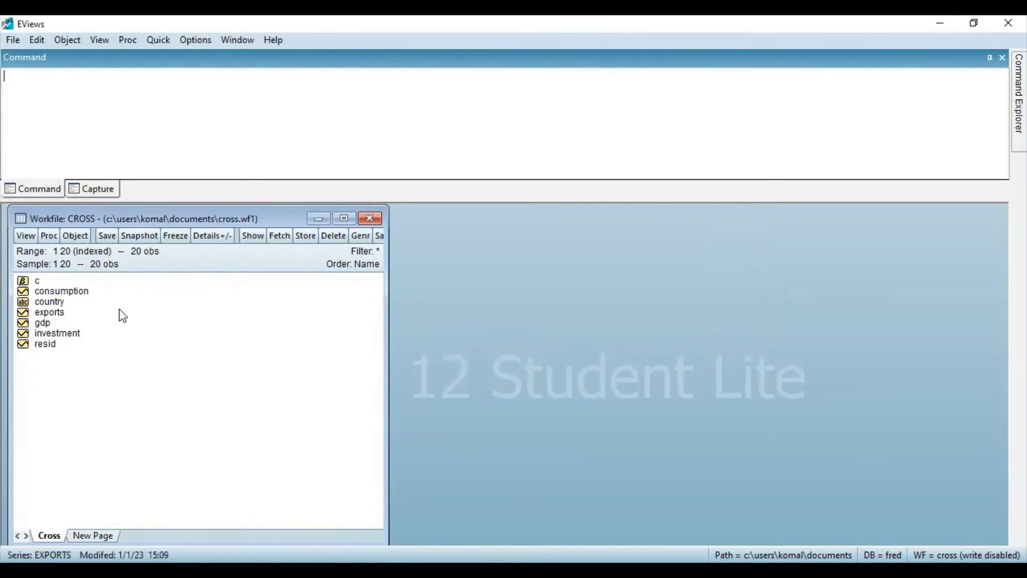
- Add exports, consumption and investment to the selection and open them as a group
ctrl+click(62, 315)
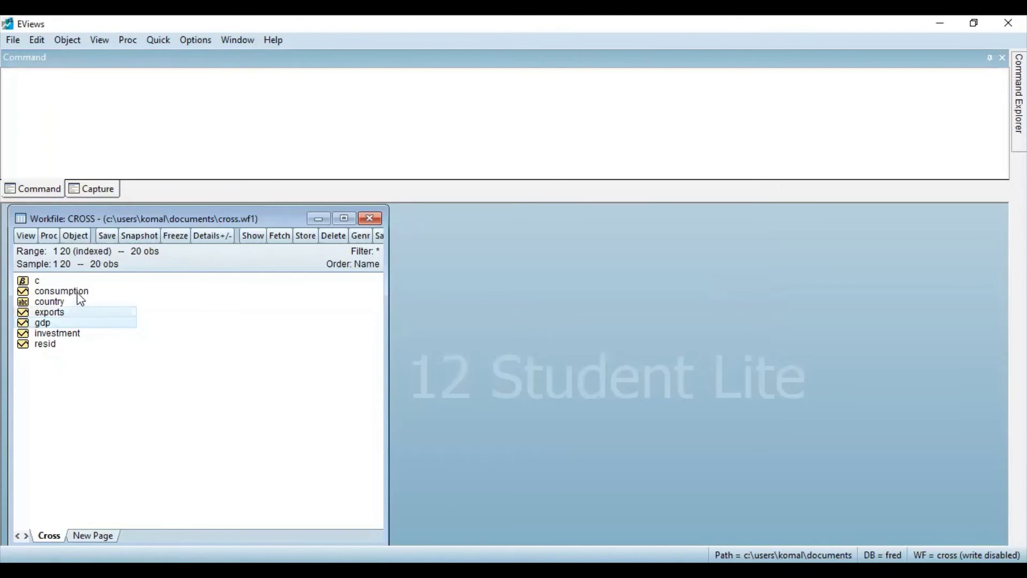
ctrl+click(79, 292)
ctrl+click(72, 334)
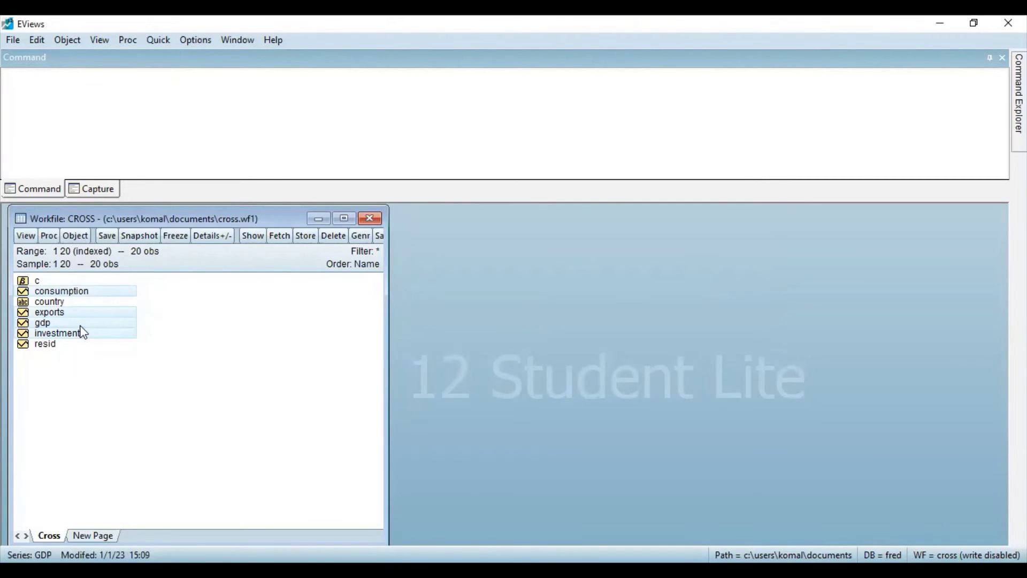
right_click(83, 333)
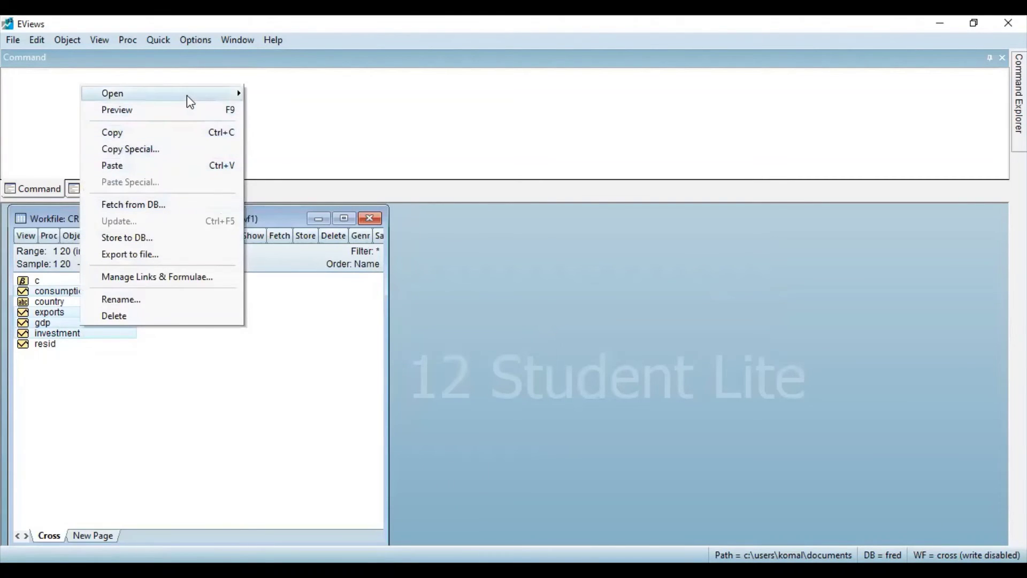
mouse_move(188, 95)
click(265, 93)
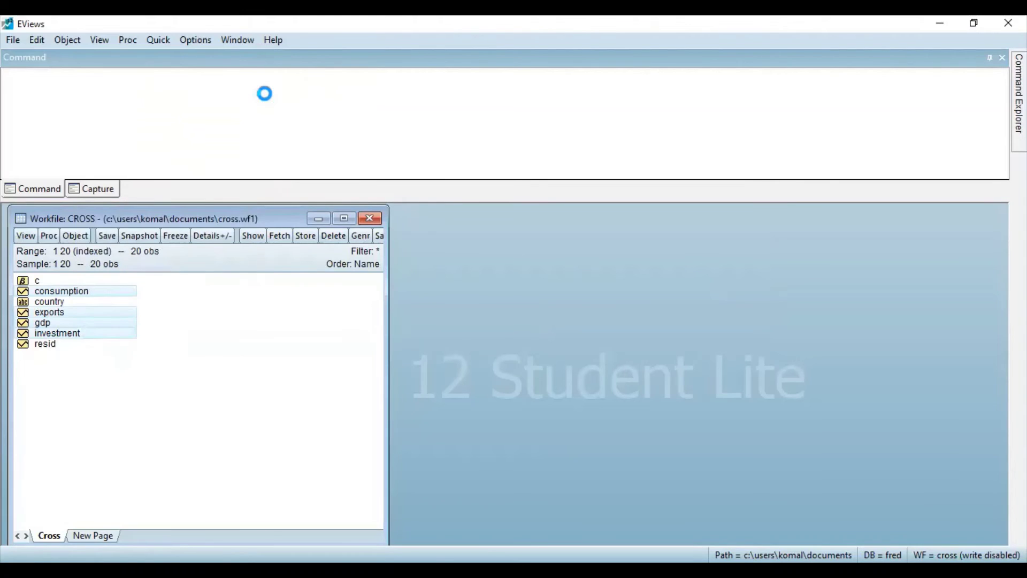